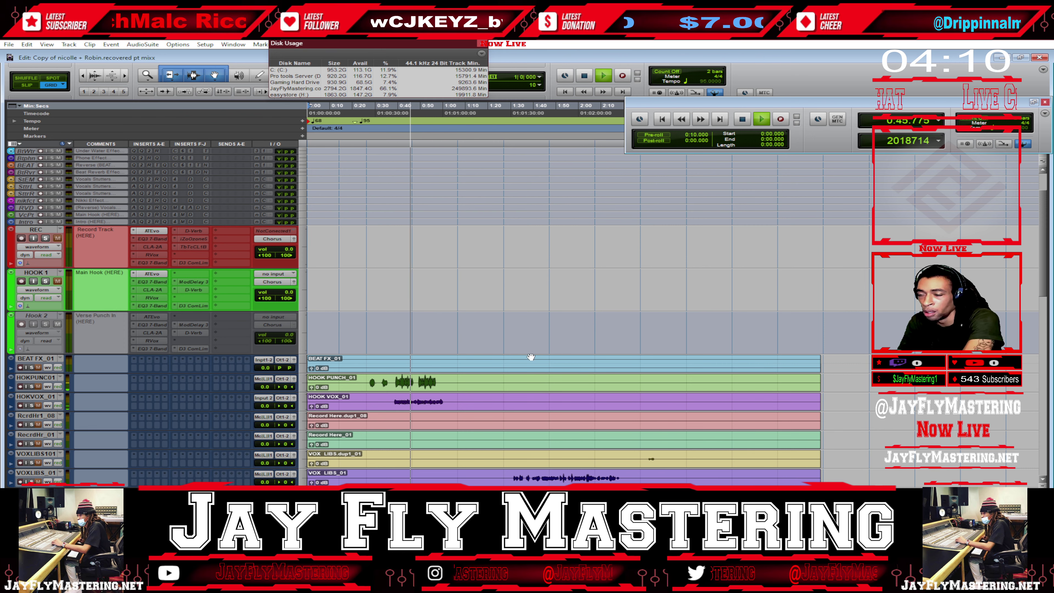
- Stop playback and move the "[Free] Drake x Partynextdoor Type Beat - Gassed Up_01" clip onto the BEAT track
key(space)
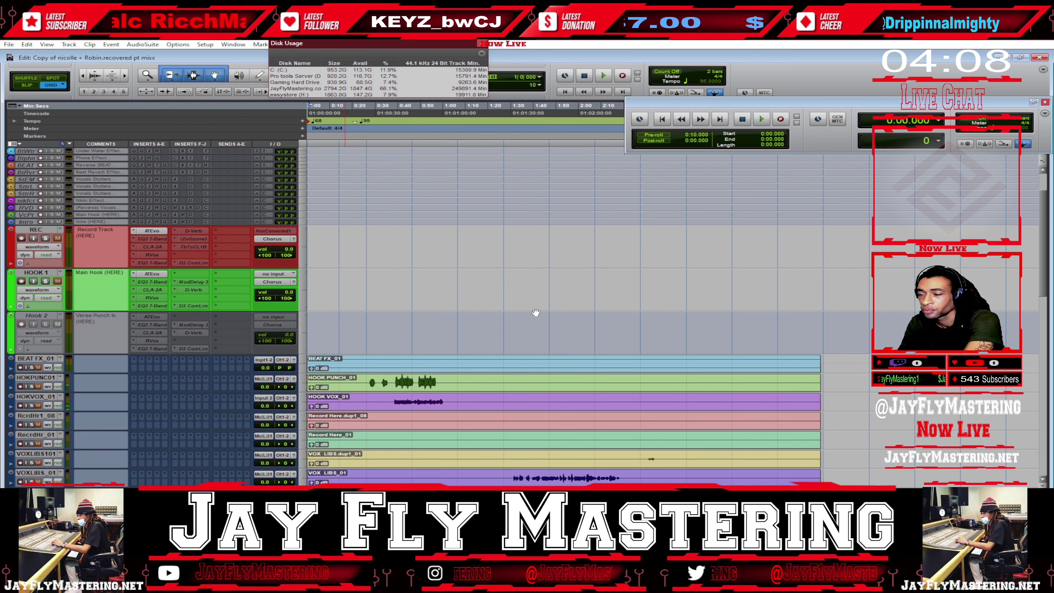
scroll(536, 312, down, 4)
scroll(535, 312, down, 4)
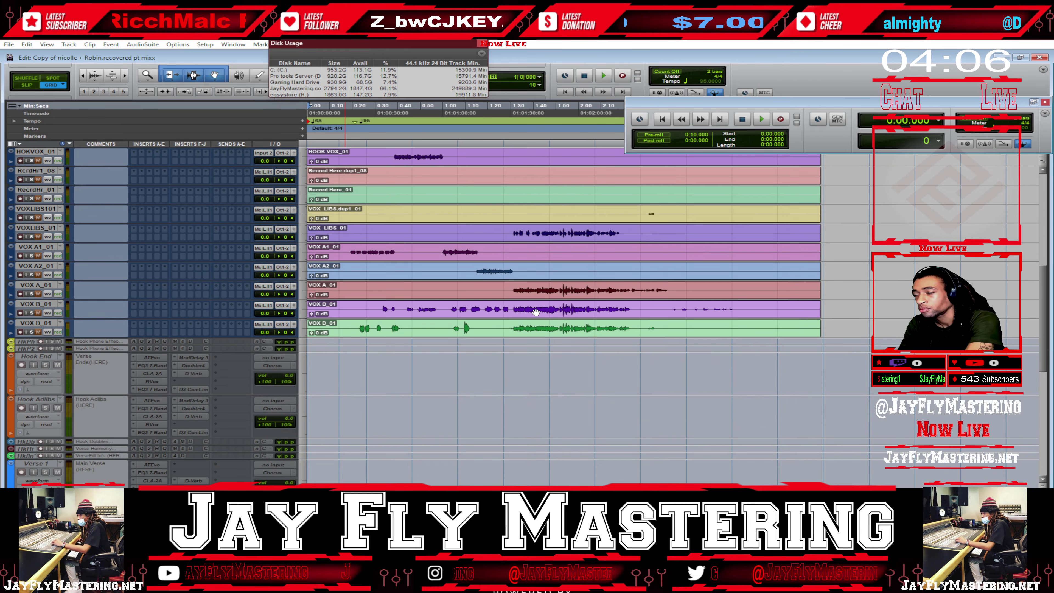
scroll(364, 180, up, 10)
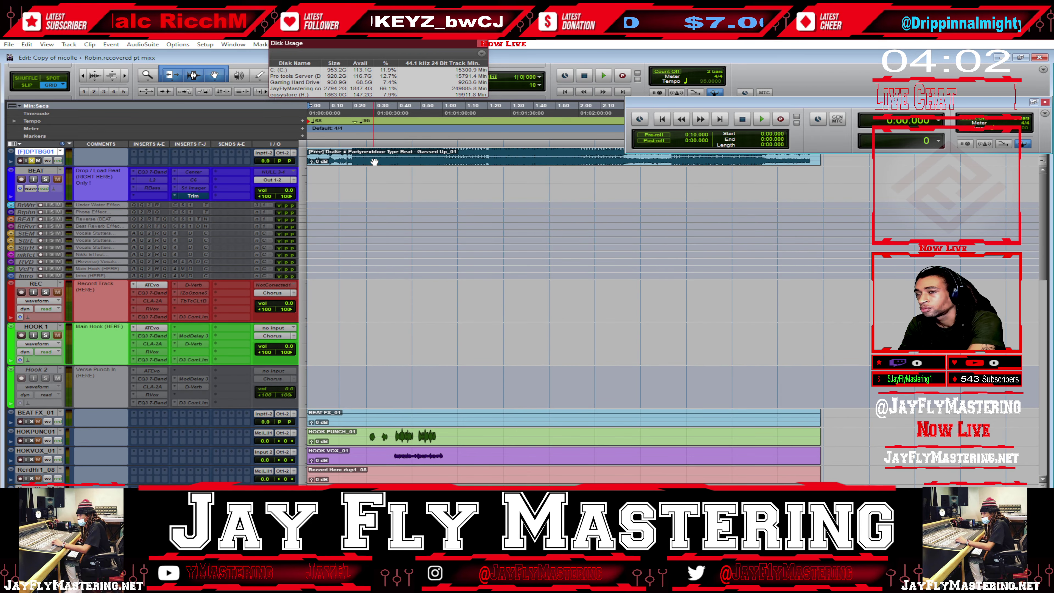
drag(375, 162, 376, 175)
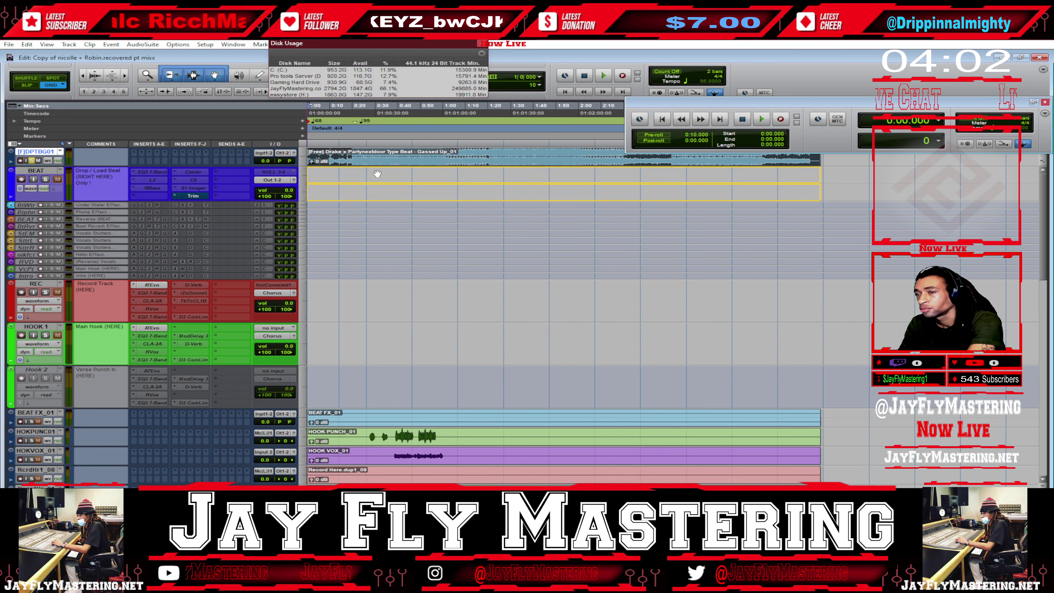
- Audition the session from the start and from about 0:38, then stop and return to the beginning
key(space)
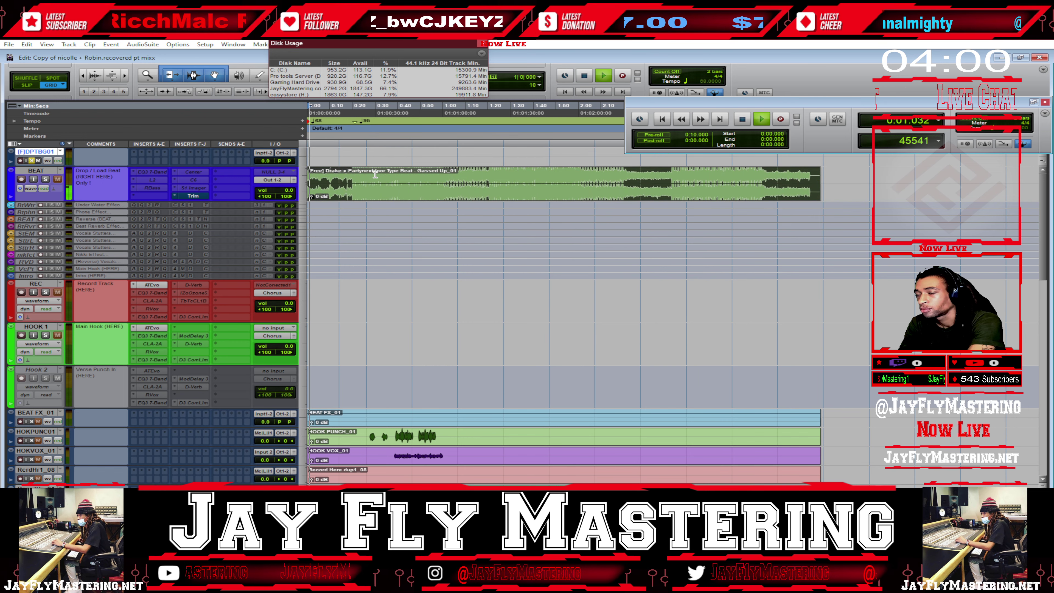
click(394, 105)
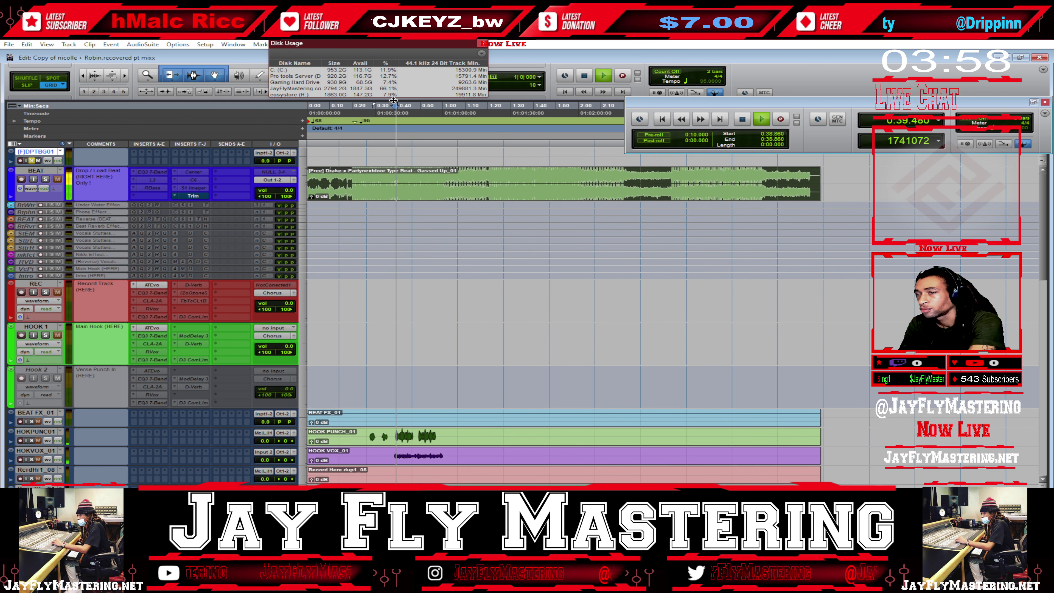
key(Return)
key(space)
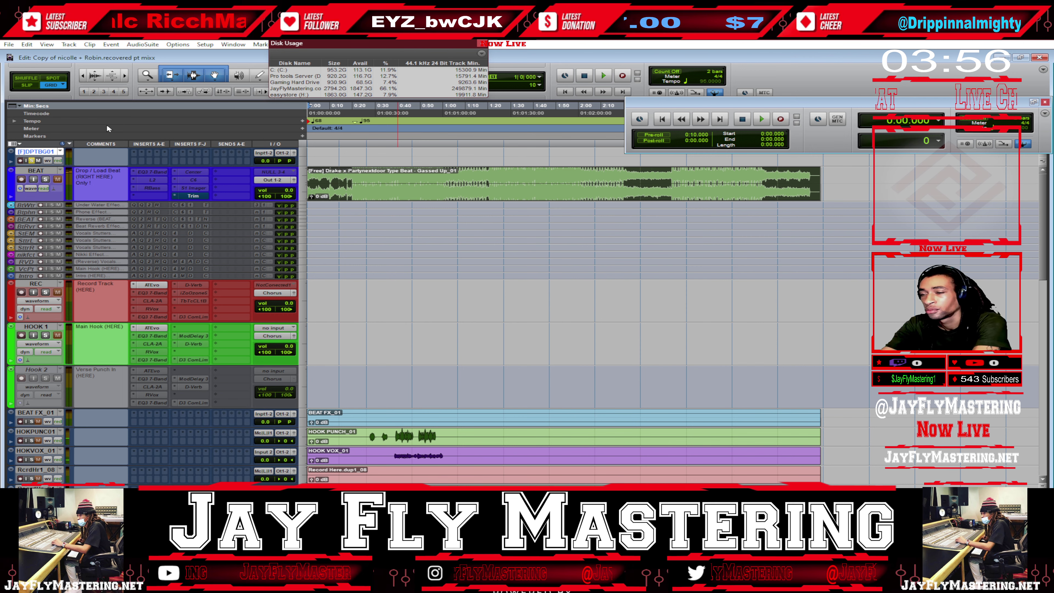
- Take the imported beat track, now empty, out of solo and play the session through from the start
click(37, 160)
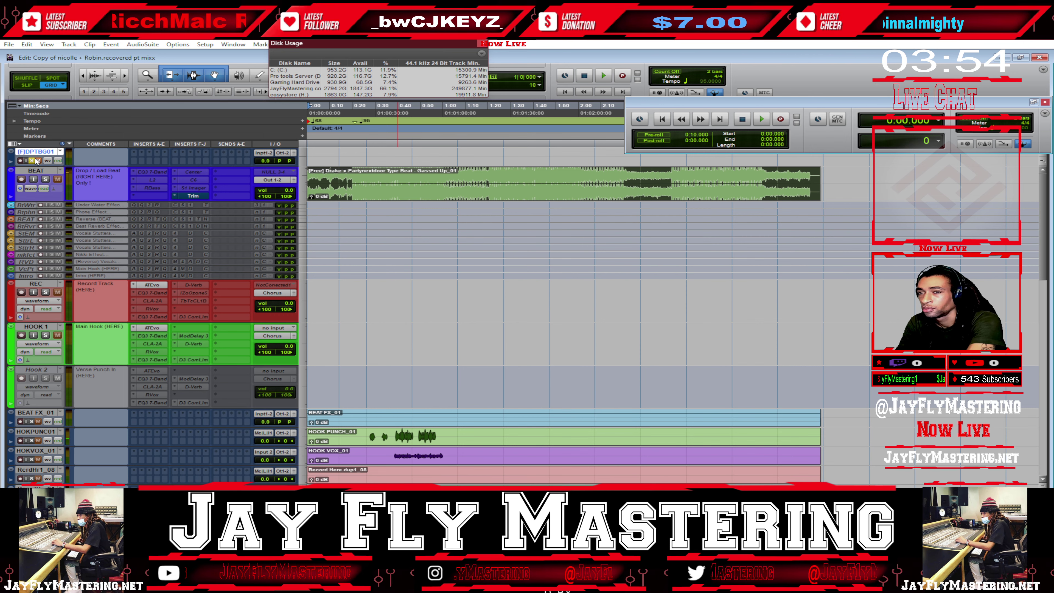
click(31, 160)
key(space)
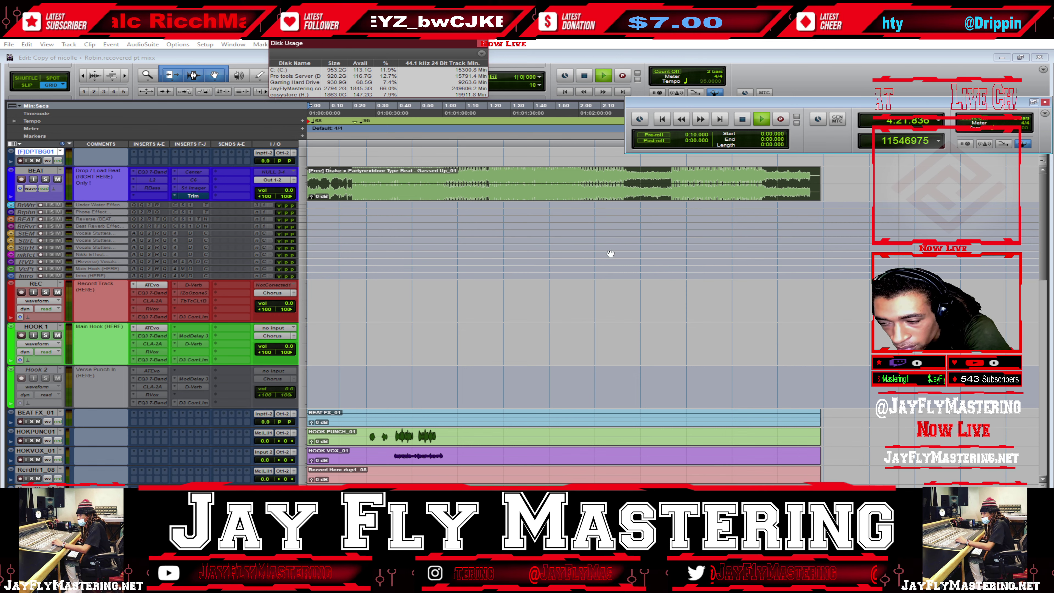
key(space)
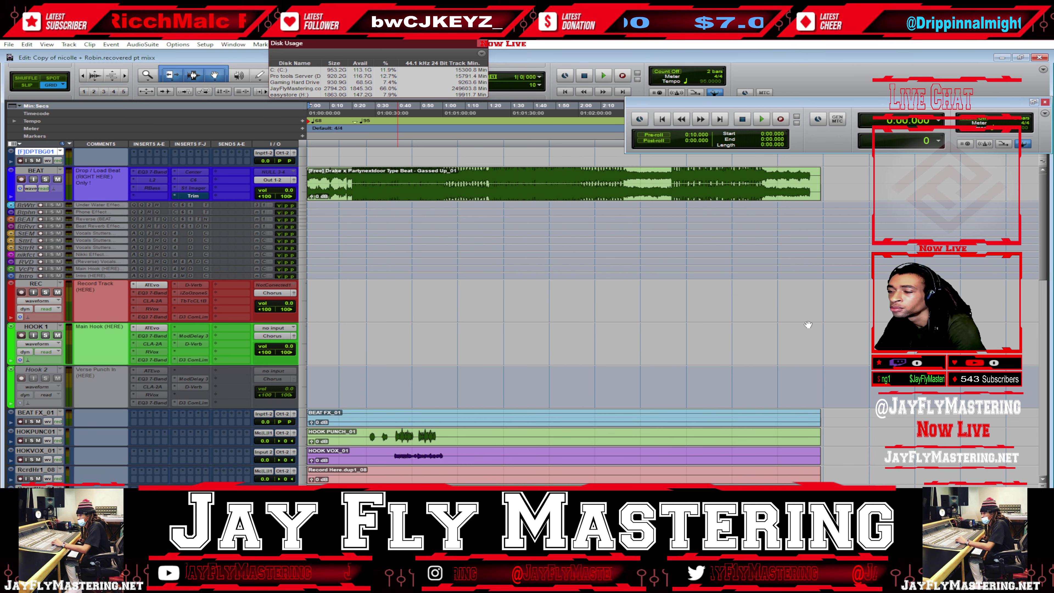
- During playback, take the BEAT track's Trim insert out of bypass, open it, and arrange the plug-in and transport windows clear of the tracks
key(space)
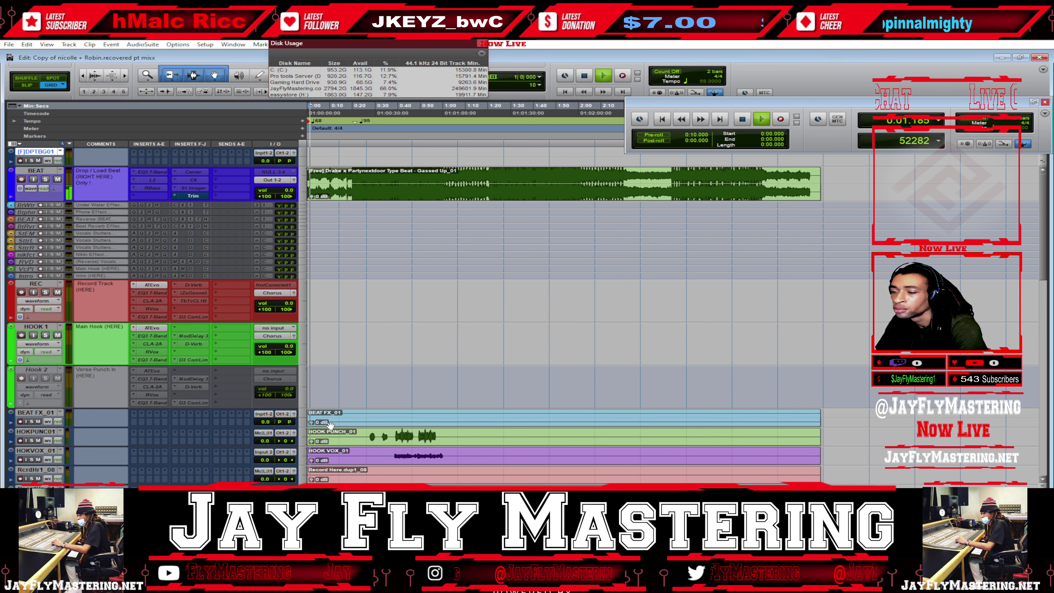
right_click(204, 198)
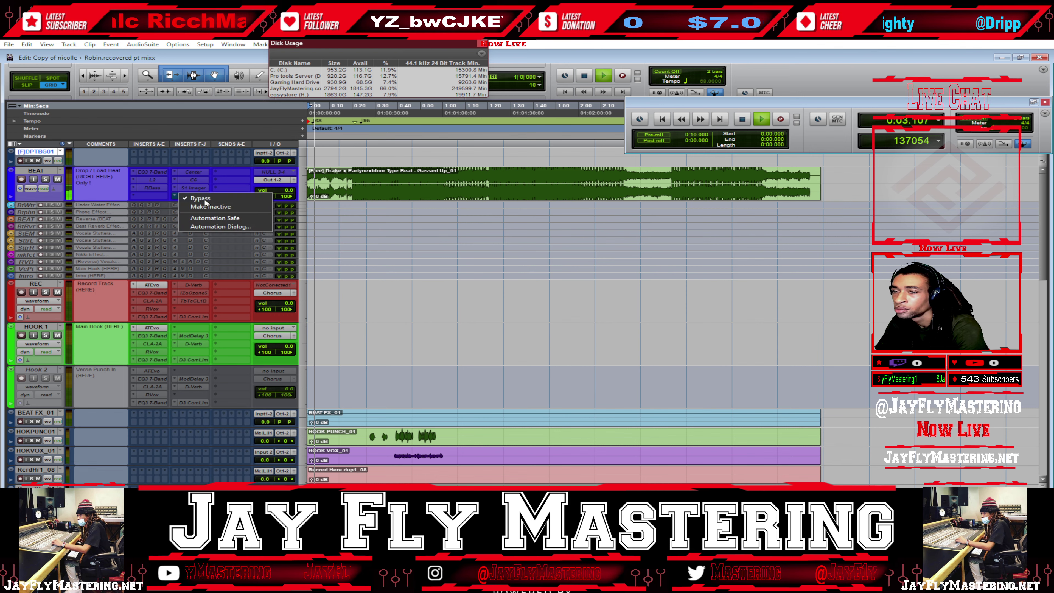
click(205, 199)
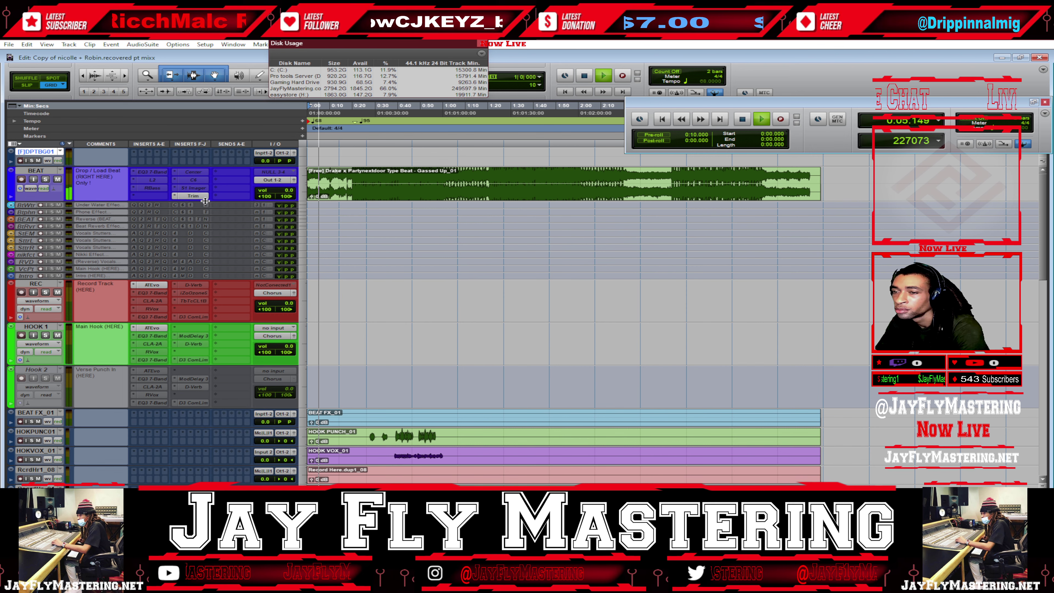
click(200, 197)
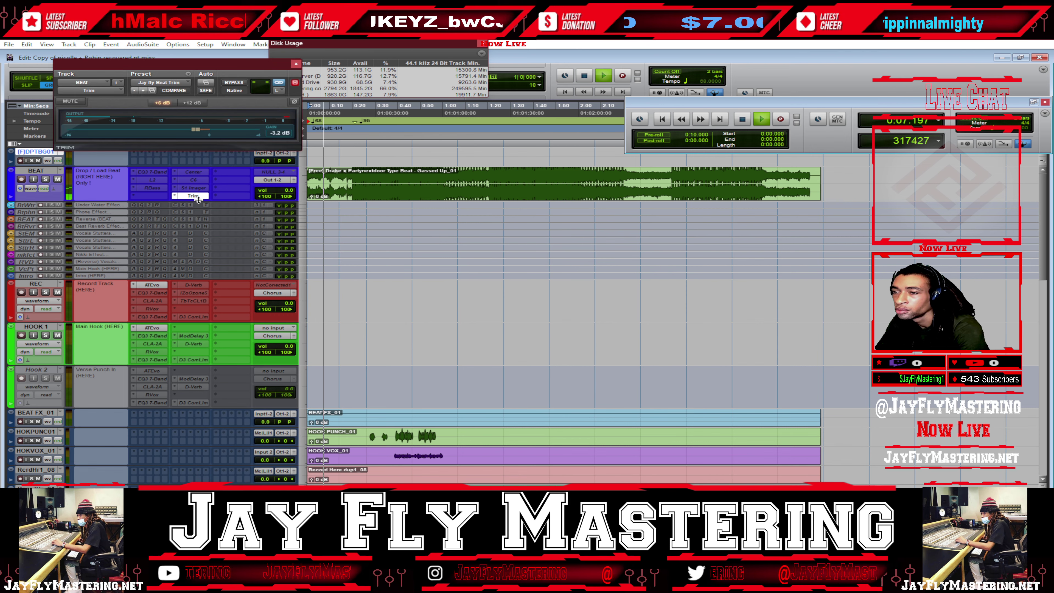
drag(236, 73, 798, 236)
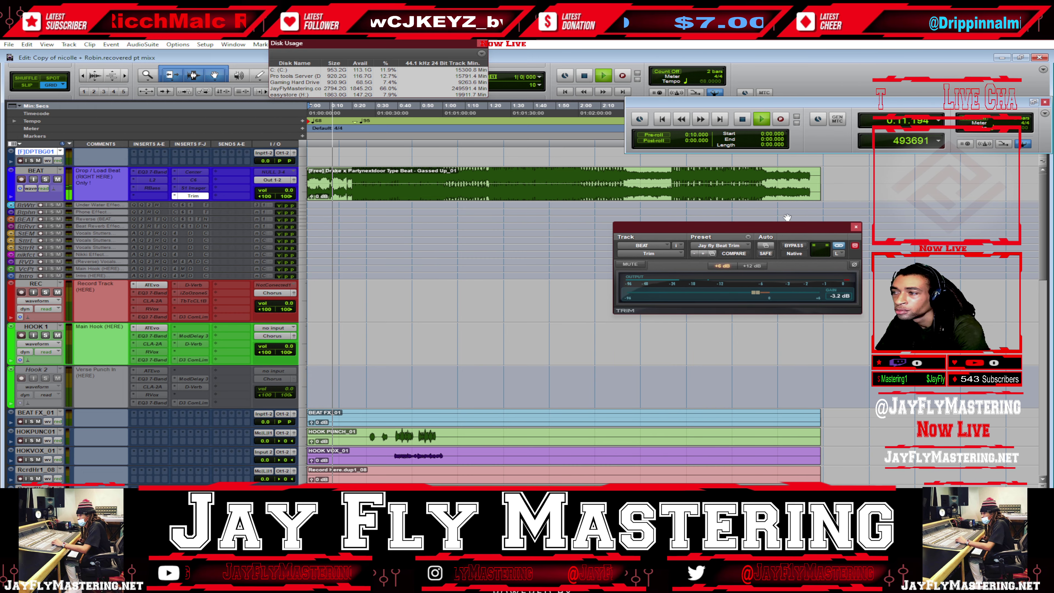
drag(800, 102, 796, 58)
drag(803, 228, 764, 197)
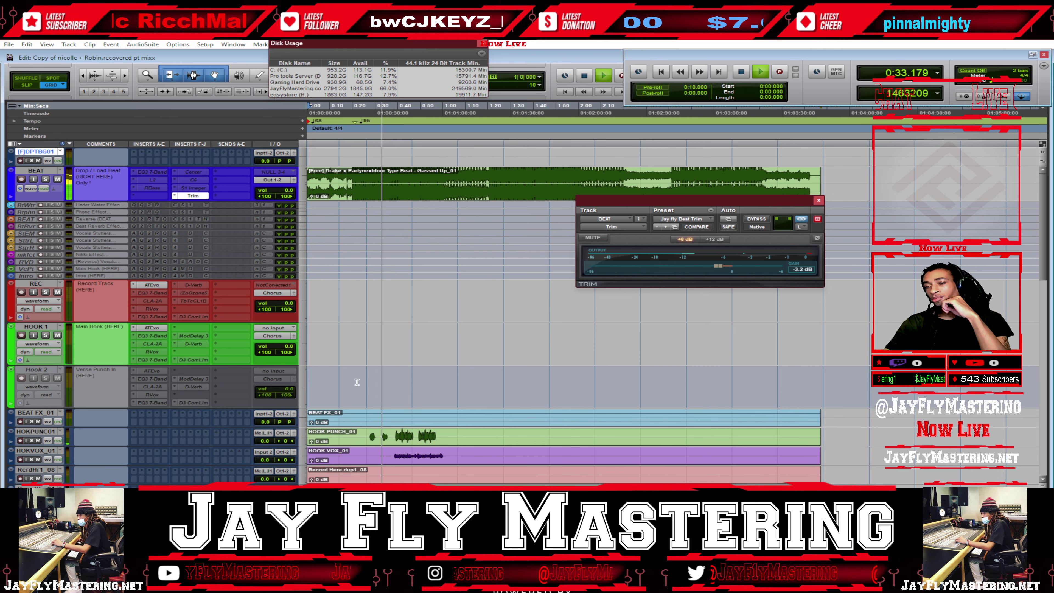
- Mute the imported vocal, hook, record and BEAT FX tracks, from VOX B_01 up through BEAT FX_01
scroll(256, 426, down, 6)
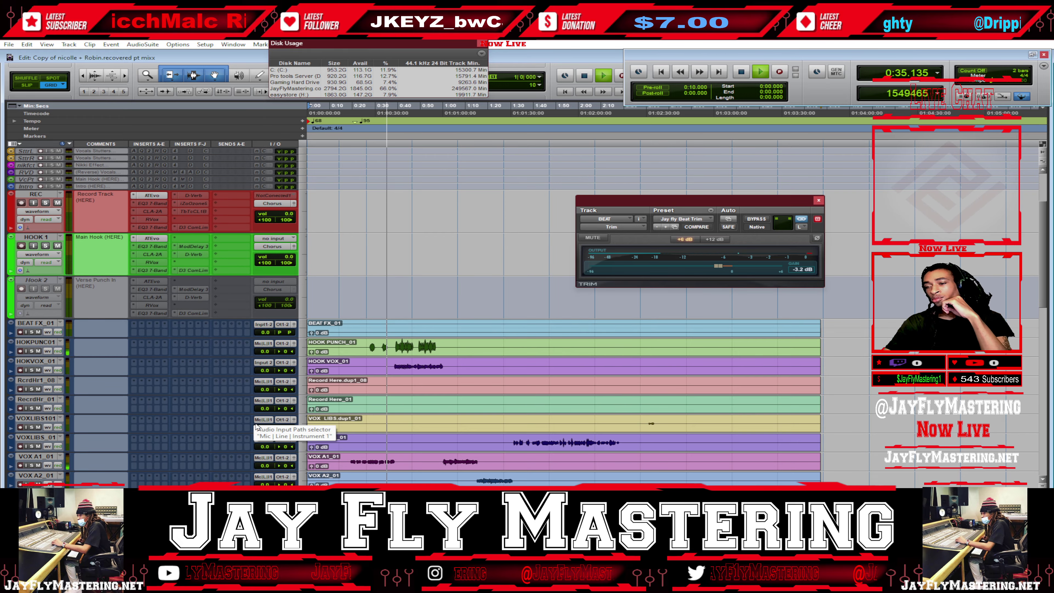
scroll(256, 426, down, 6)
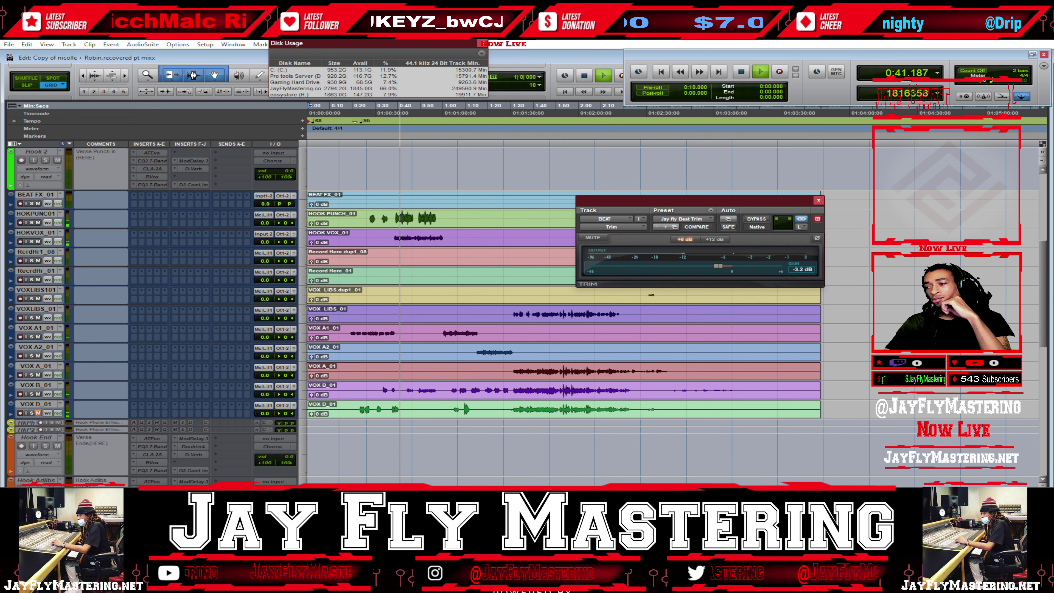
click(38, 394)
click(38, 375)
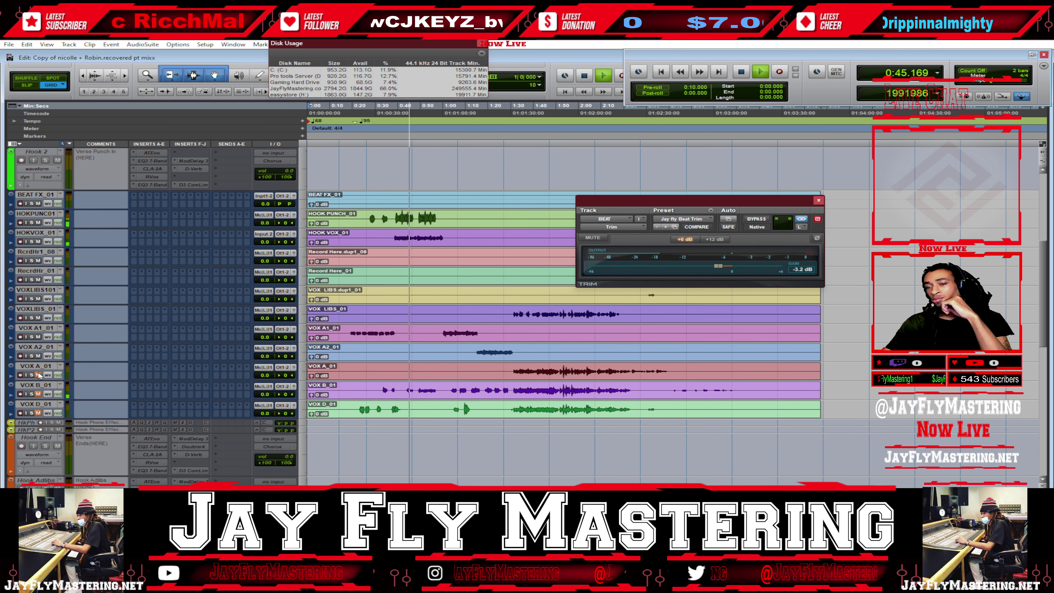
key(space)
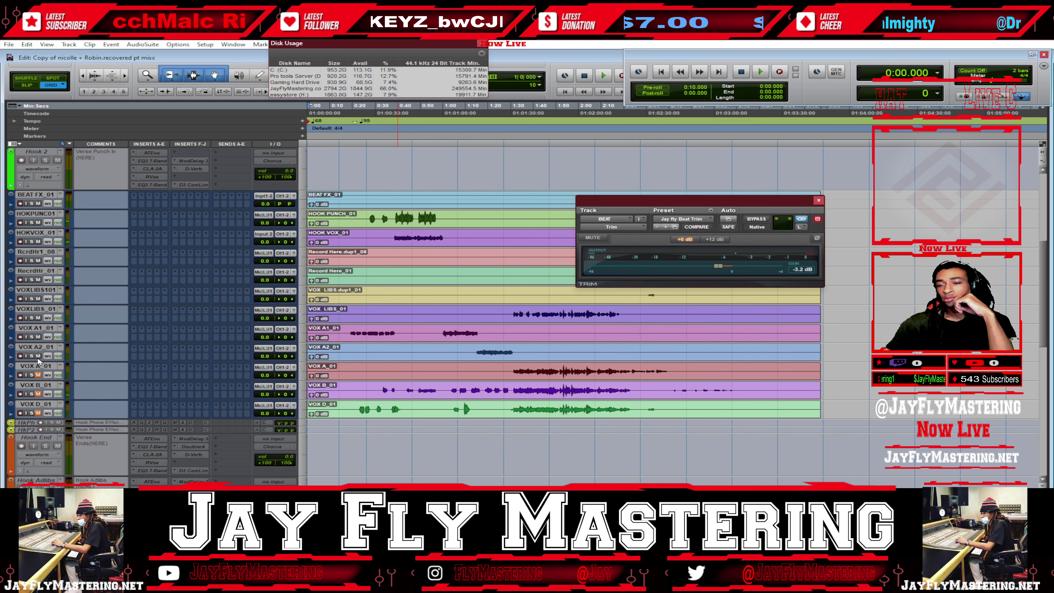
click(38, 356)
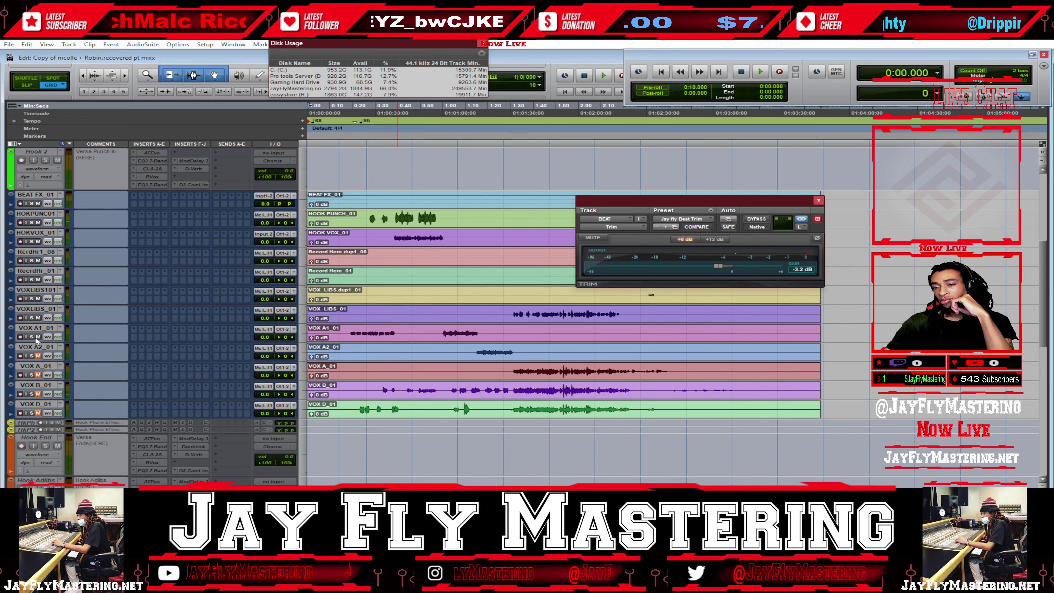
click(37, 318)
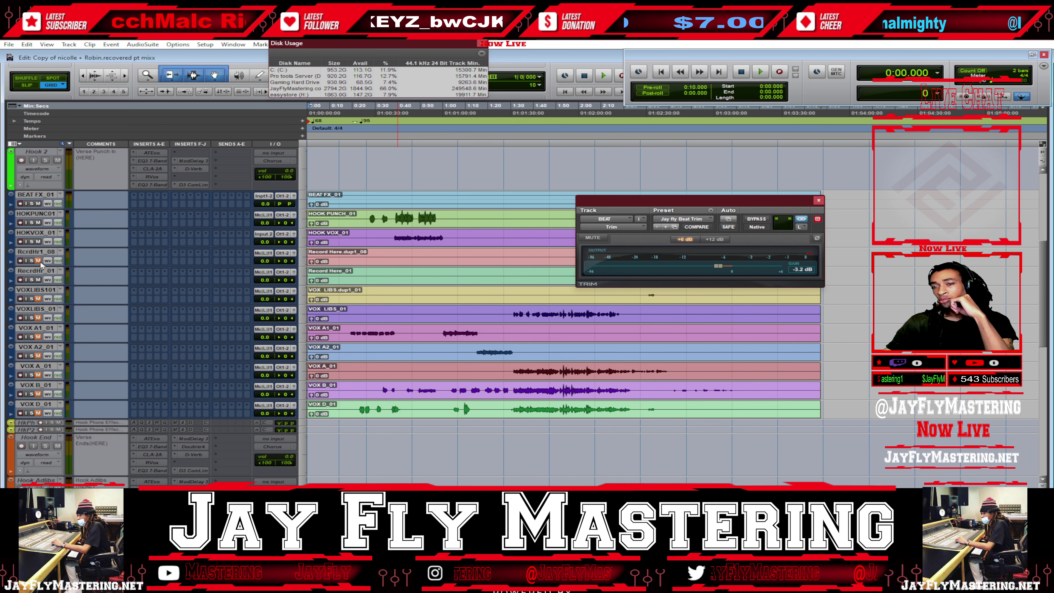
click(39, 280)
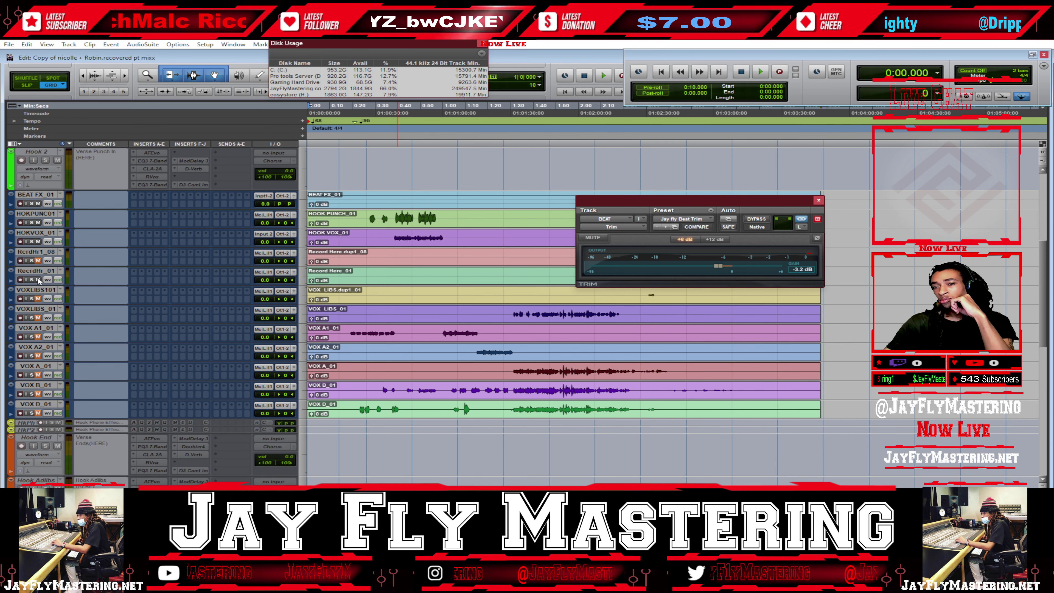
click(38, 241)
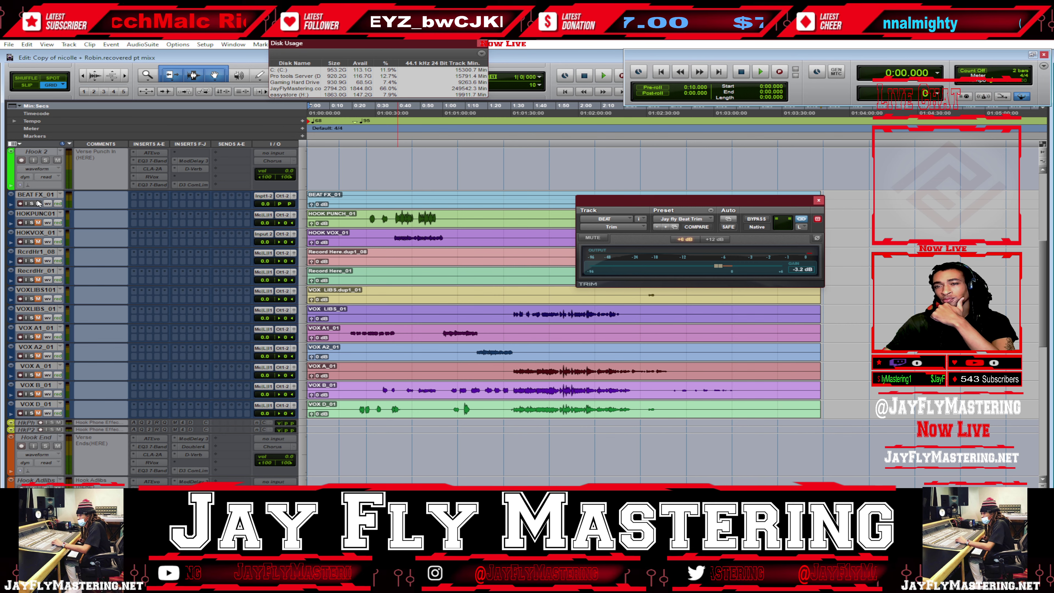
- Reorder the HOKPUNC01 and HOKVOX_01 tracks directly above HOOK 1, and move the HOOK VOX_01 clip onto the HOOK 1 track
key(space)
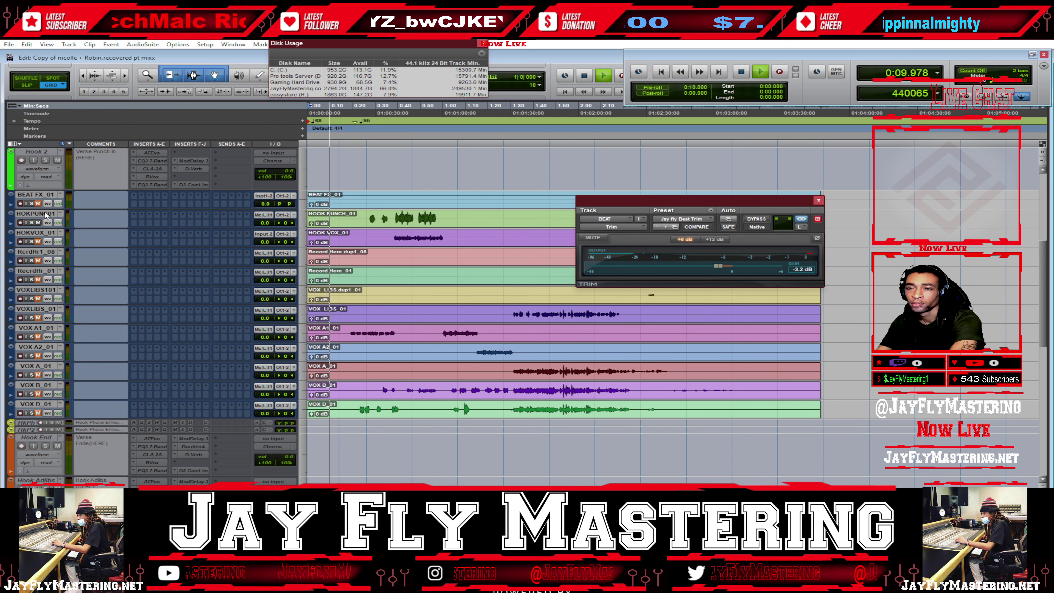
drag(41, 213, 175, 308)
scroll(176, 307, down, 2)
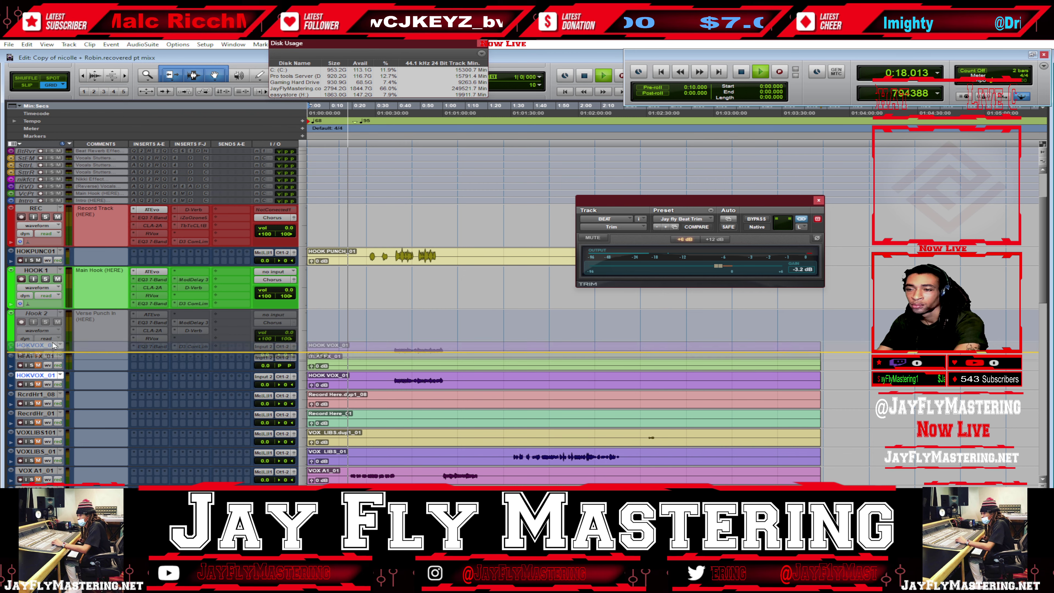
drag(77, 281, 177, 244)
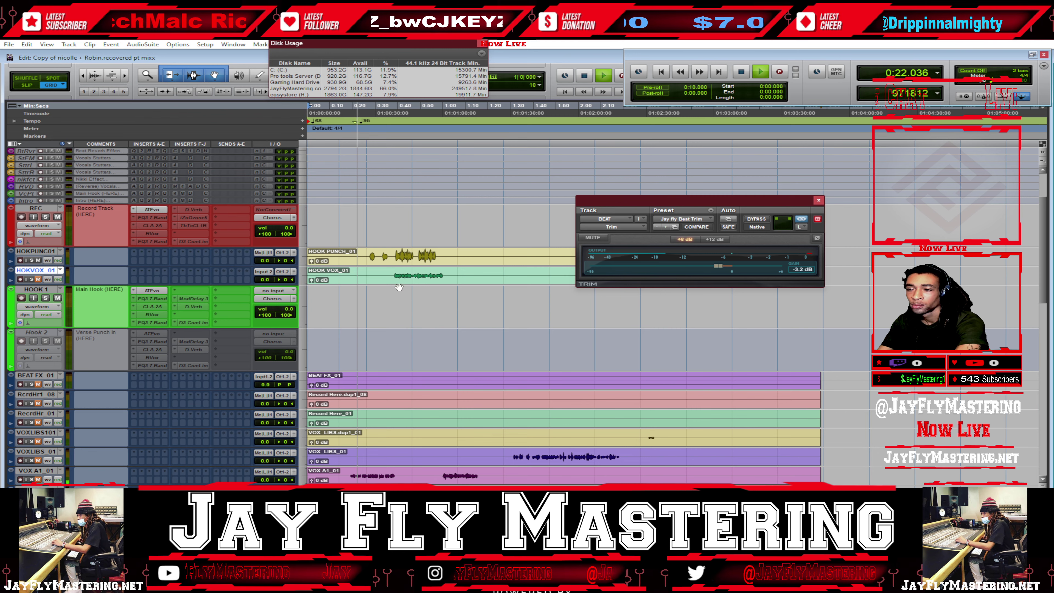
drag(401, 281, 404, 289)
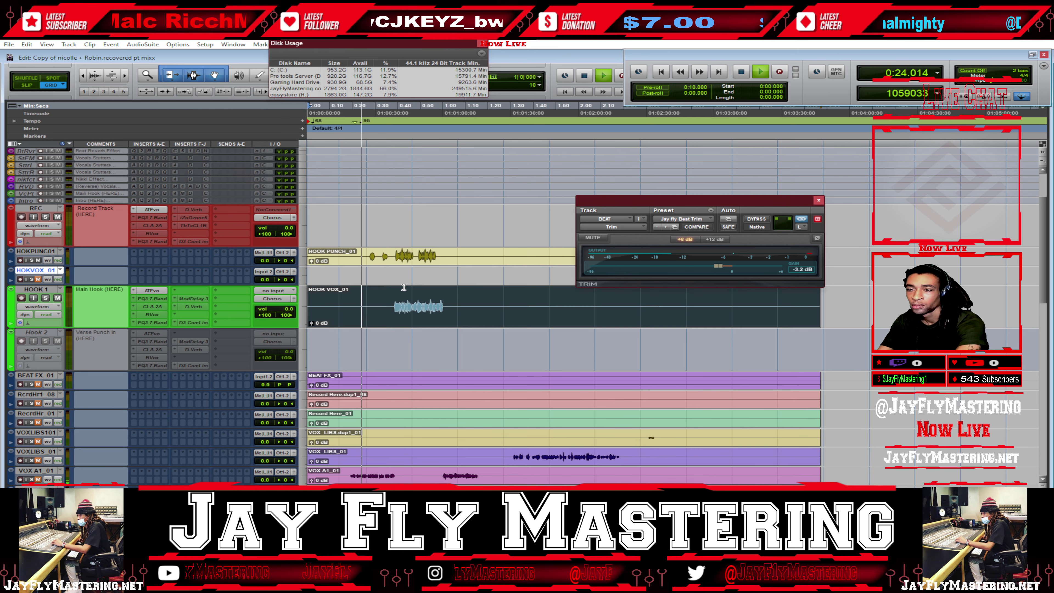
- Make the EQ3 7-Band insert on the HOOK 1 track active and open that track's Auto-Tune Evo insert
scroll(404, 287, down, 1)
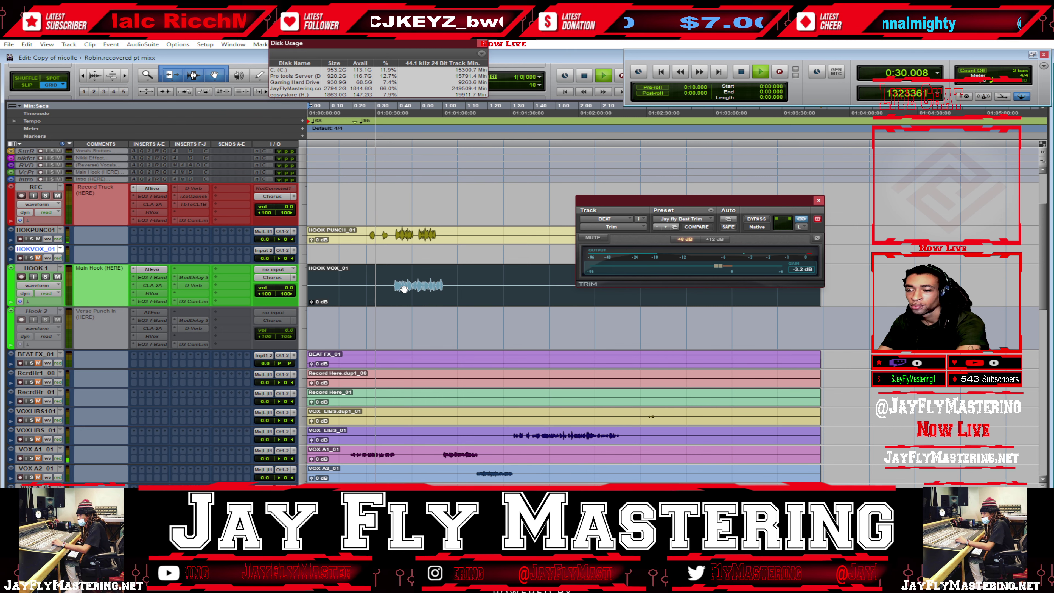
scroll(403, 288, down, 1)
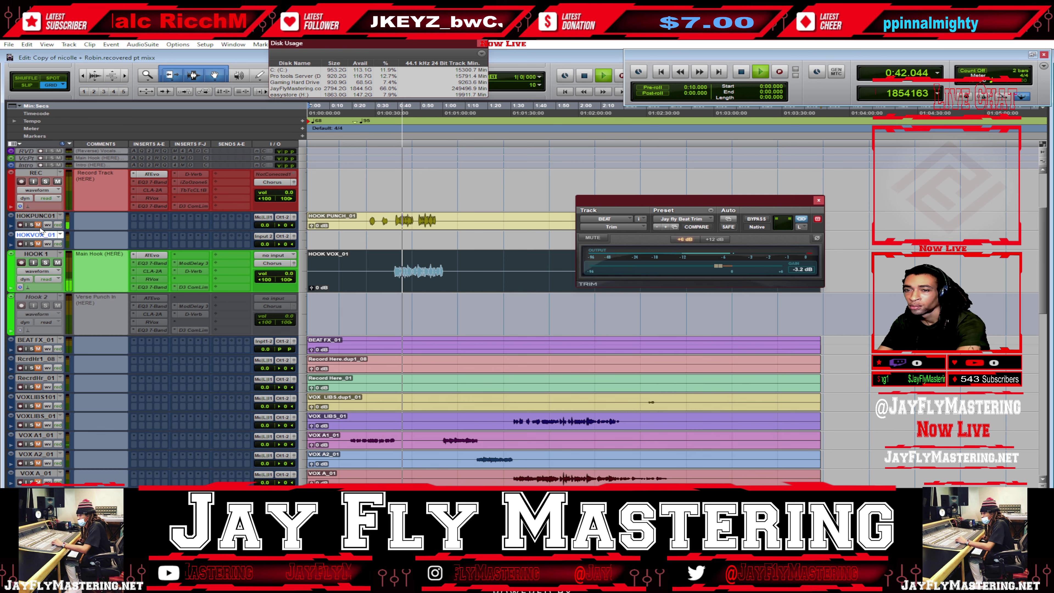
right_click(161, 260)
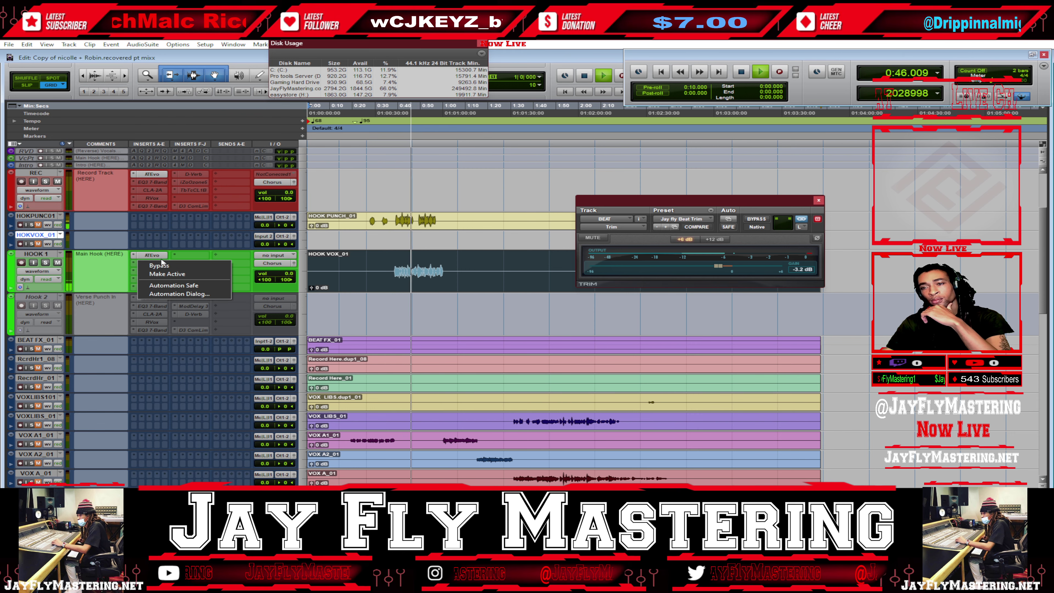
click(168, 274)
click(152, 255)
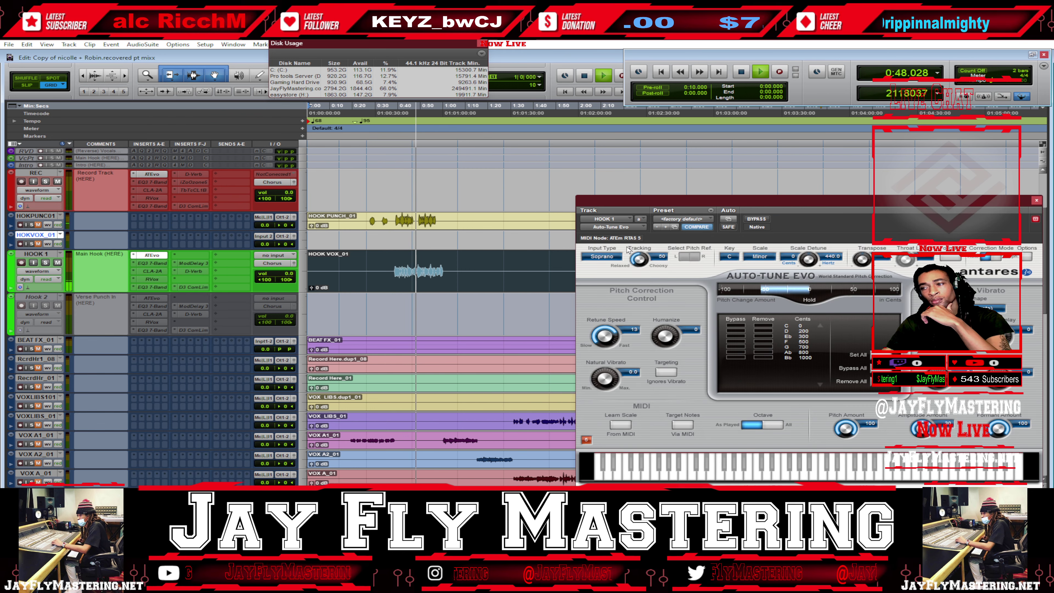
- Reposition the Auto-Tune Evo window for full view, then set its Retune Speed to 10 and Humanize to 23
drag(643, 202, 372, 107)
drag(332, 236, 333, 240)
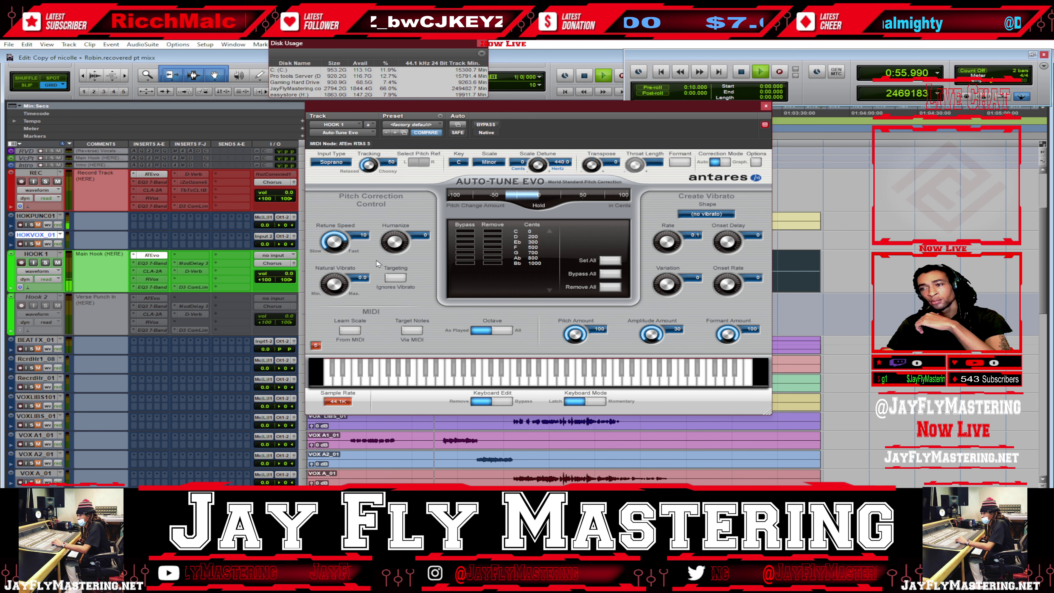
drag(405, 246, 403, 233)
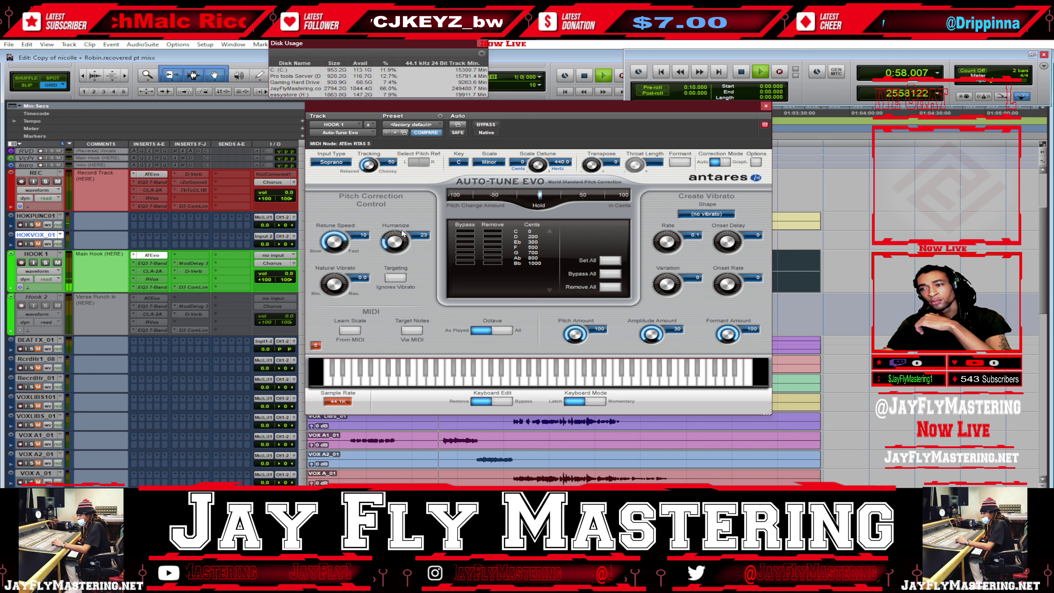